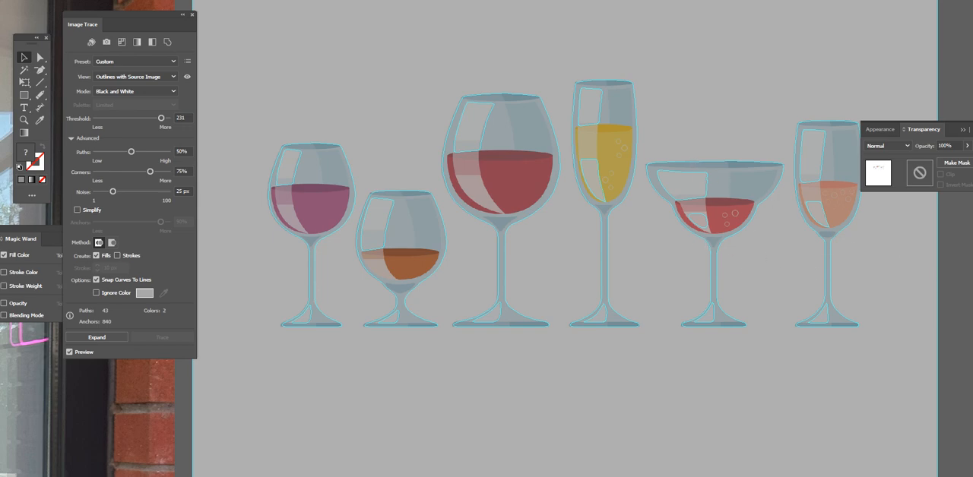
Step: Move the traced wine glass image slightly away from the window photo
{"action": "left_click", "coordinate": [960, 270]}
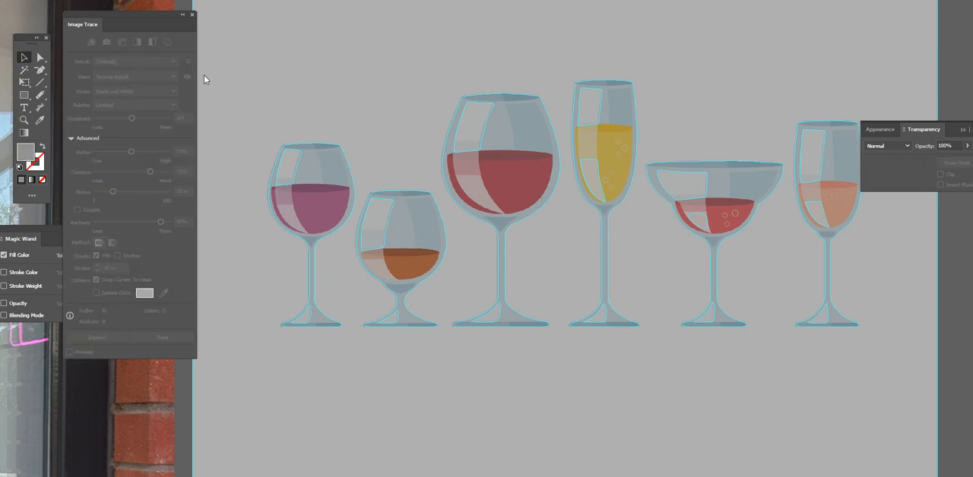
{"action": "double_click", "coordinate": [327, 129]}
{"action": "key", "text": "ctrl+minus"}
{"action": "key", "text": "ctrl+minus"}
{"action": "double_click", "coordinate": [786, 171]}
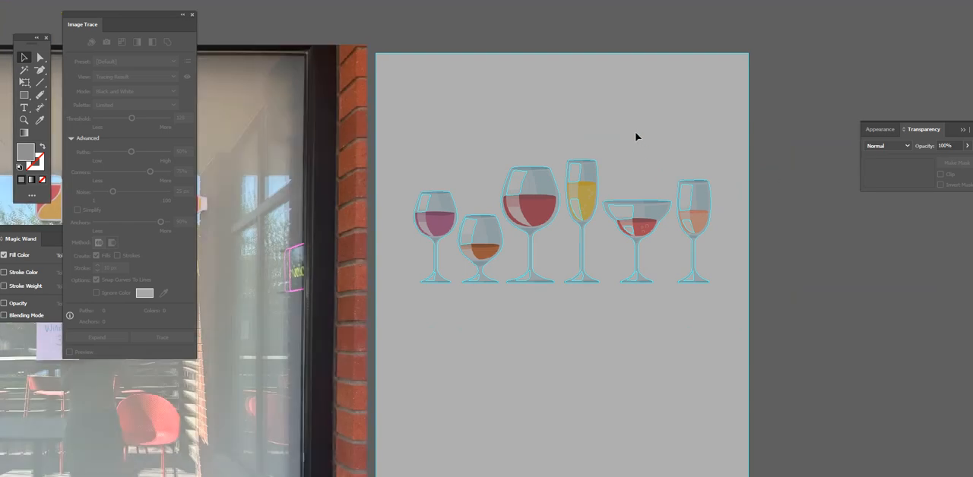
{"action": "left_click_drag", "start_coordinate": [644, 137], "coordinate": [671, 108]}
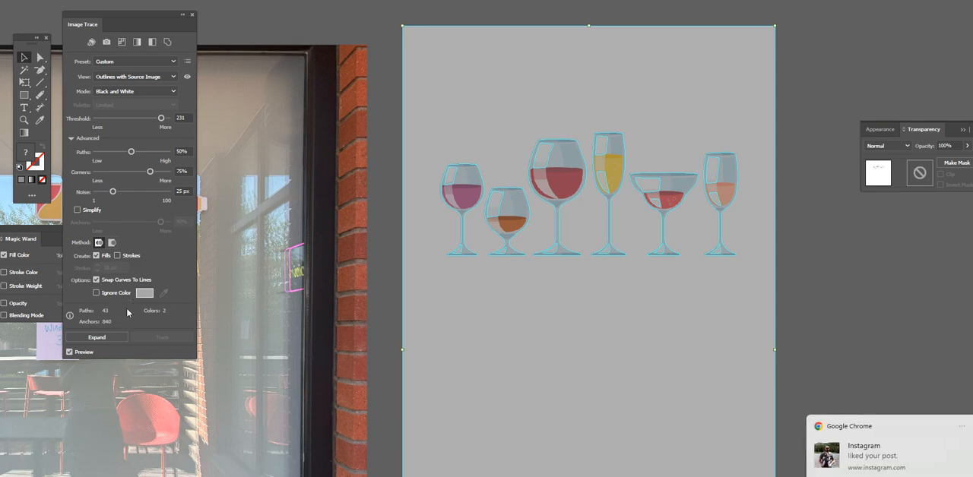
Step: Close the Image Trace panel and undo the move and the trace on the wine glass image
{"action": "left_click", "coordinate": [193, 15]}
{"action": "left_click", "coordinate": [363, 59]}
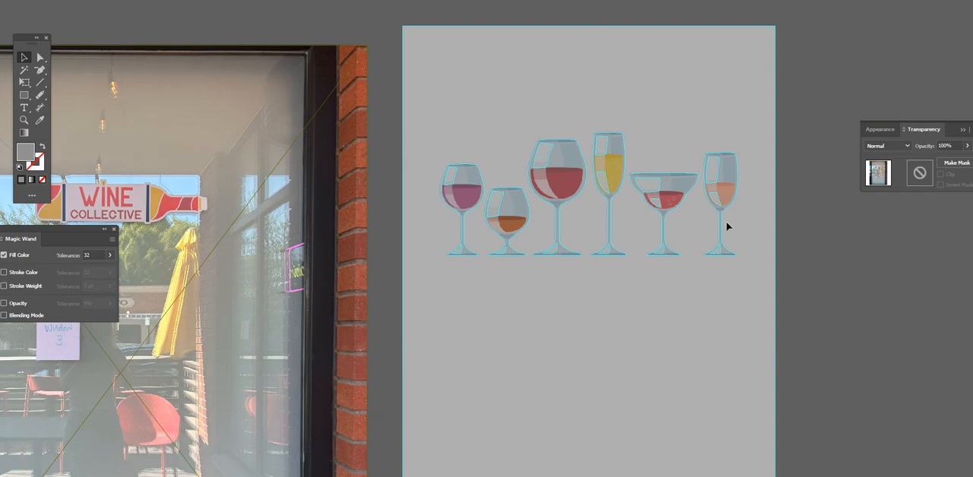
{"action": "key", "text": "ctrl+z"}
{"action": "key", "text": "ctrl+shift+z"}
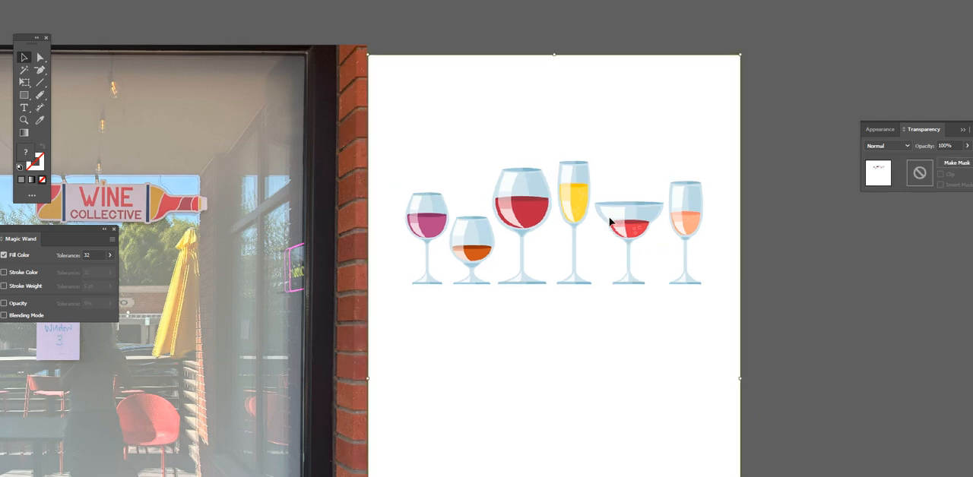
{"action": "key", "text": "ctrl+shift+z"}
{"action": "scroll", "coordinate": [702, 265], "scroll_direction": "down", "scroll_amount": 2}
{"action": "scroll", "coordinate": [702, 265], "scroll_direction": "right", "scroll_amount": 2}
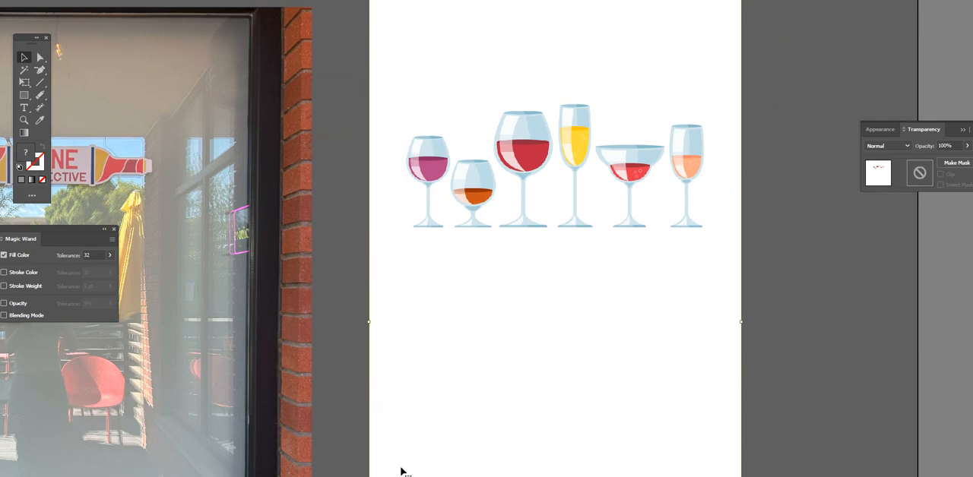
Step: Switch to Photoshop and create a 2520 x 4392 pixel RGB document at 72 ppi with a white background
{"action": "key", "text": "alt+Tab"}
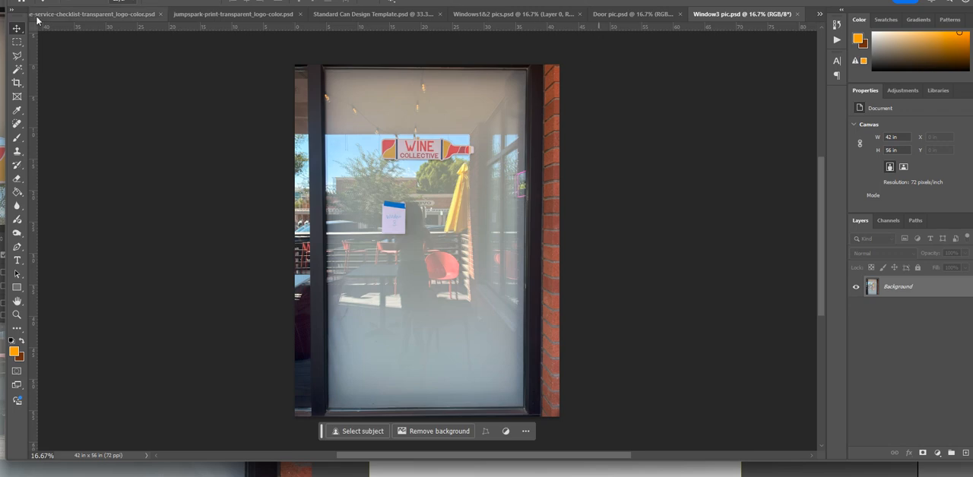
{"action": "left_click", "coordinate": [29, 0]}
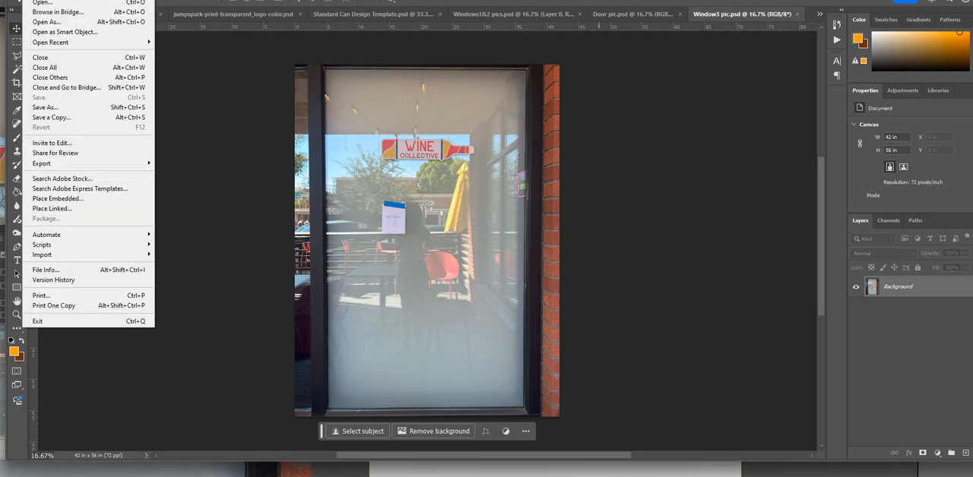
{"action": "left_click", "coordinate": [40, 0]}
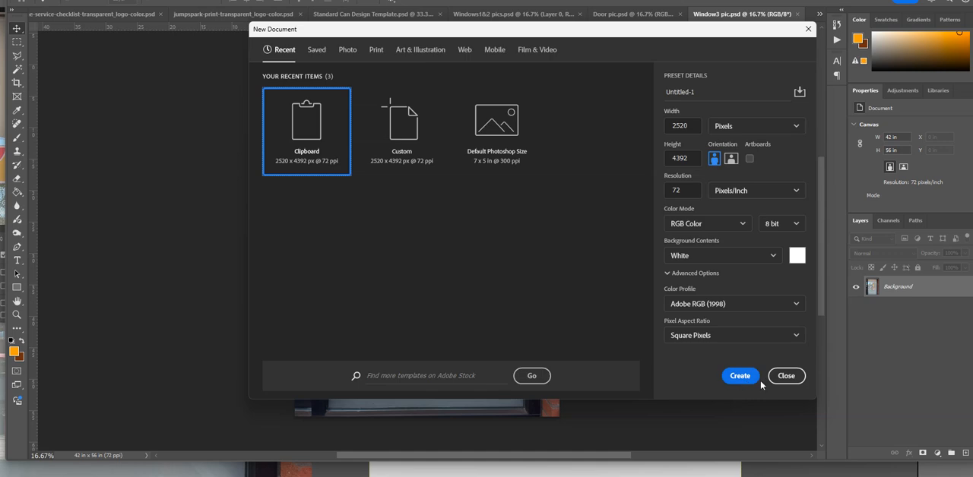
{"action": "left_click", "coordinate": [734, 378]}
Step: Paste the wine glass artwork as a Smart Object, commit its placement and hide the Background layer
{"action": "key", "text": "ctrl+v"}
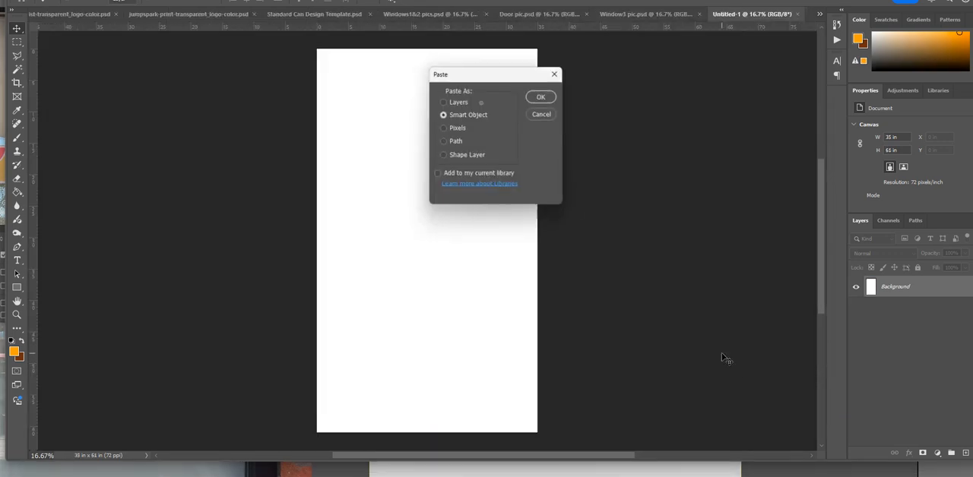
{"action": "left_click", "coordinate": [544, 98]}
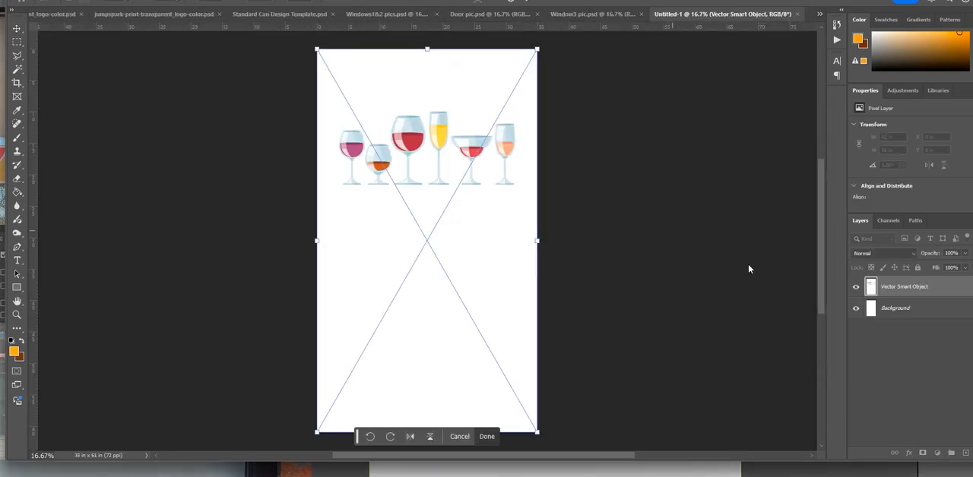
{"action": "key", "text": "Return"}
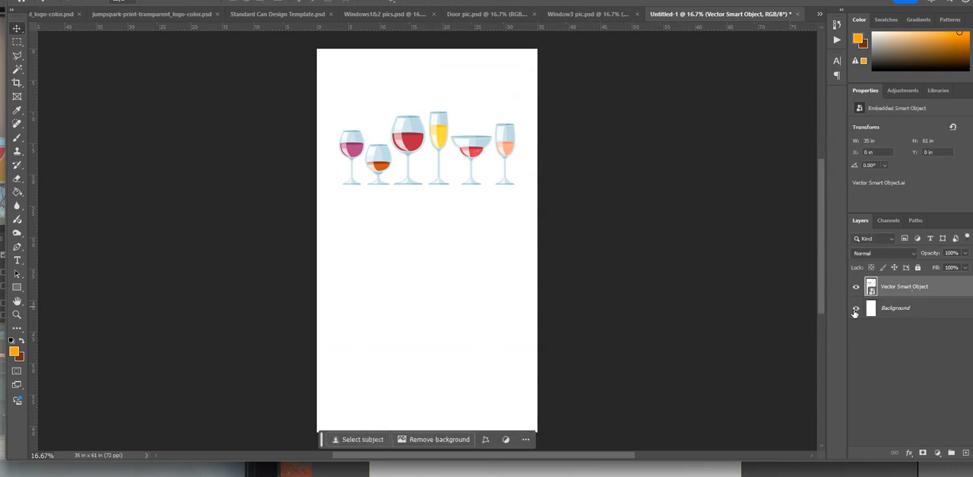
{"action": "right_click", "coordinate": [903, 289]}
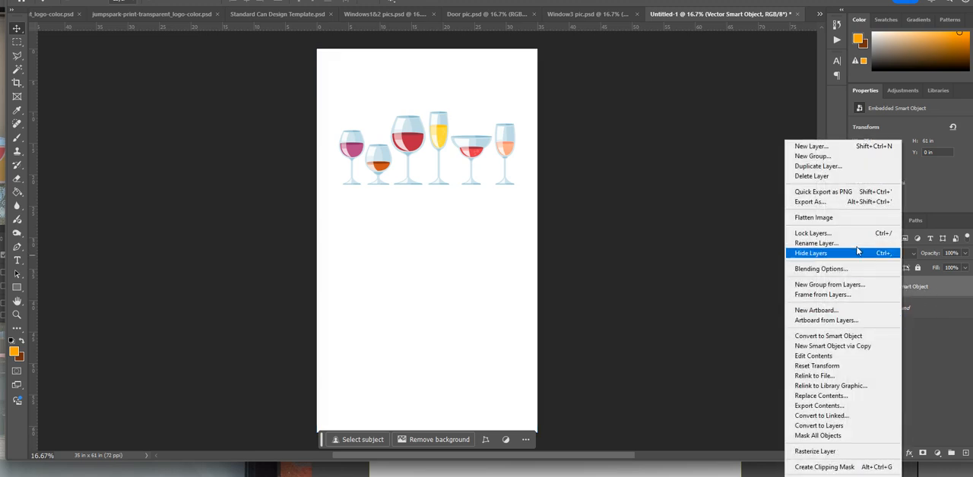
{"action": "left_click", "coordinate": [931, 298]}
Step: Try to remove the white background from the wine glass layer automatically, and undo it
{"action": "key", "text": "ctrl+plus"}
{"action": "scroll", "coordinate": [496, 388], "scroll_direction": "up", "scroll_amount": 4}
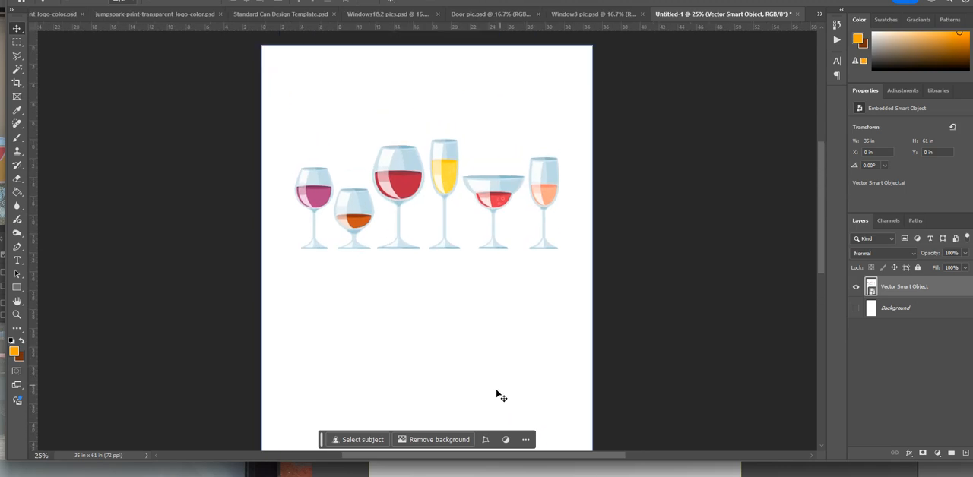
{"action": "key", "text": "ctrl+plus"}
{"action": "scroll", "coordinate": [466, 393], "scroll_direction": "up", "scroll_amount": 1}
{"action": "key", "text": "ctrl+plus"}
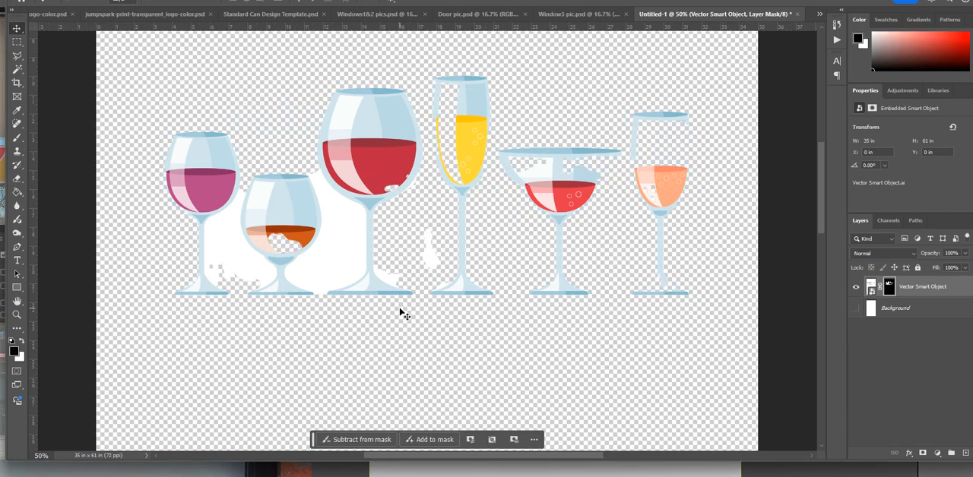
{"action": "key", "text": "ctrl+z"}
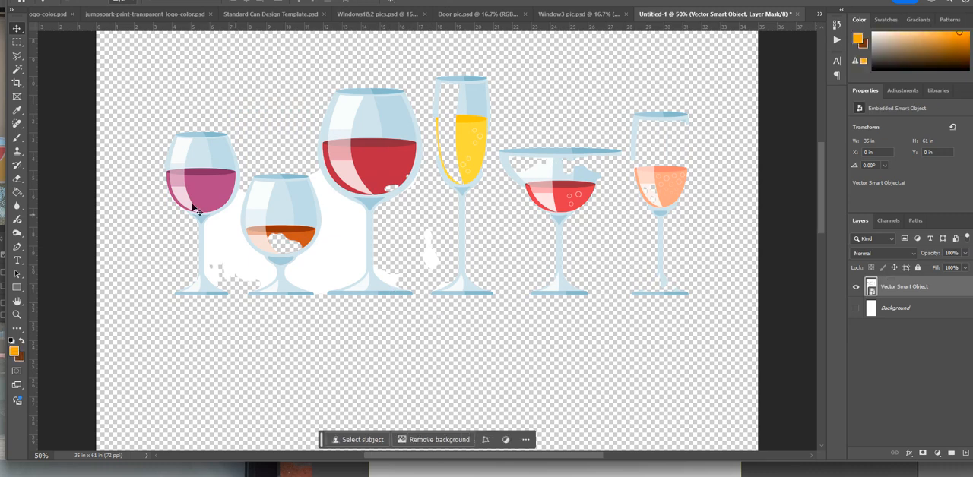
Step: Select the white area around the wine glasses with the Magic Wand and inspect the selection along the glass edges
{"action": "left_click", "coordinate": [18, 69]}
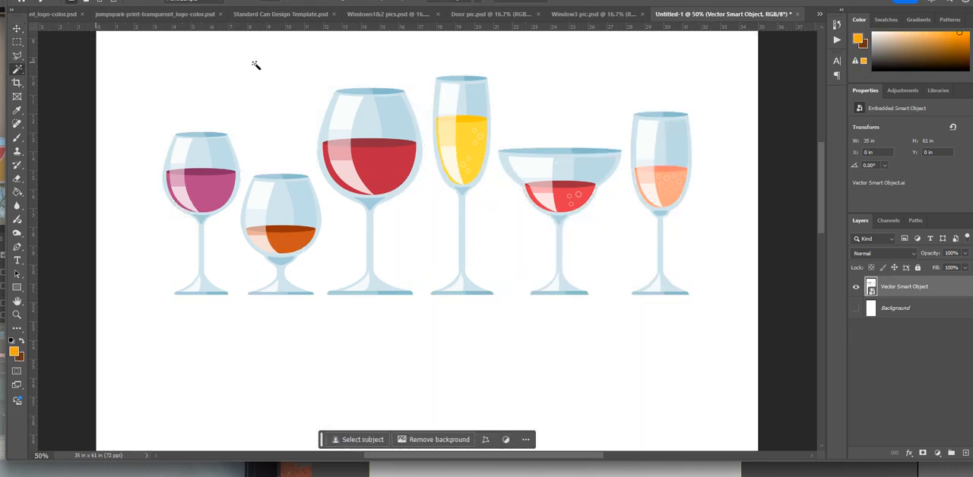
{"action": "left_click", "coordinate": [302, 62]}
{"action": "key", "text": "ctrl+1"}
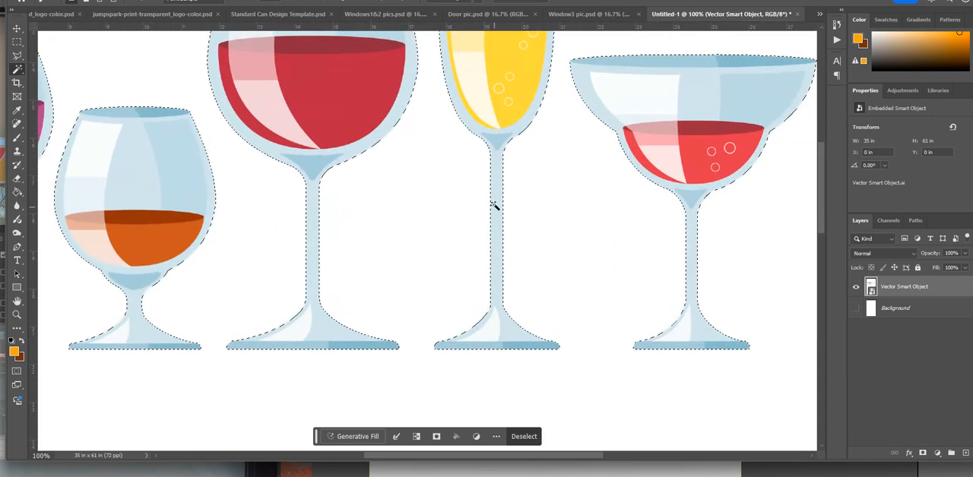
{"action": "left_click_drag", "start_coordinate": [313, 275], "coordinate": [635, 246]}
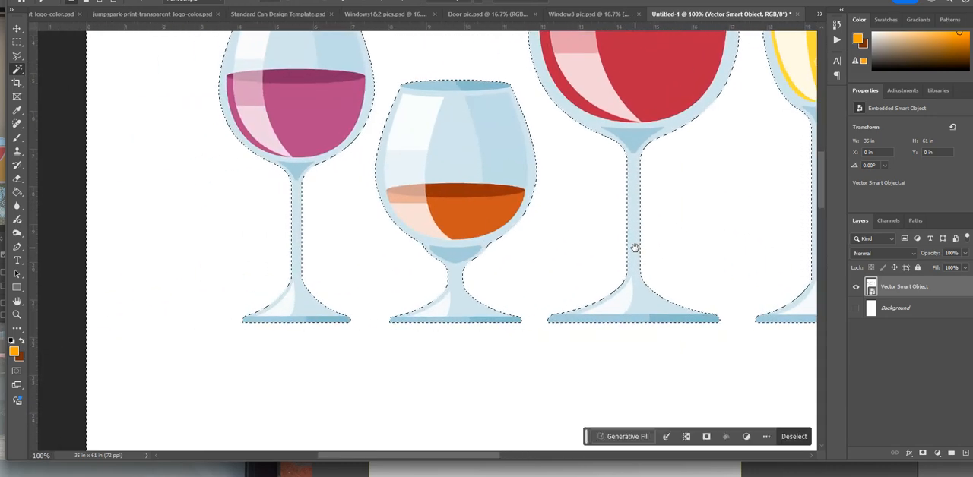
{"action": "scroll", "coordinate": [455, 230], "scroll_direction": "up", "scroll_amount": 5}
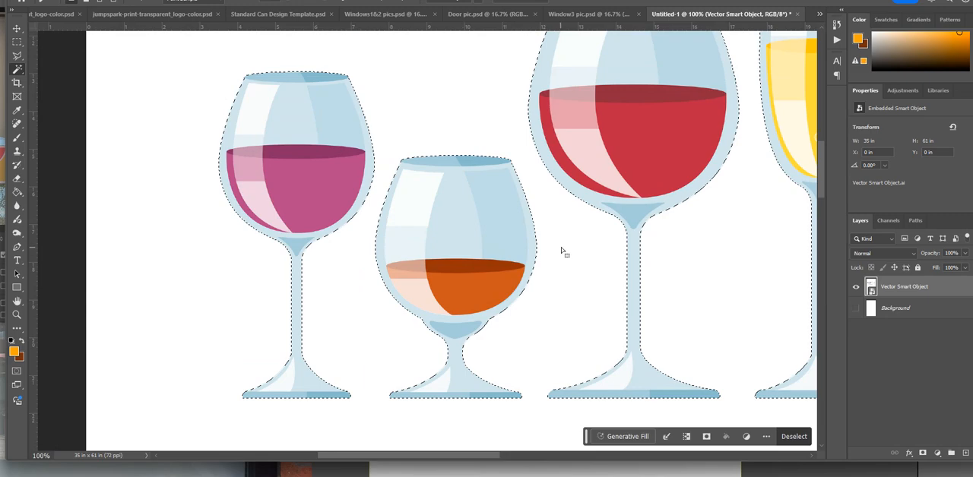
{"action": "key", "text": "ctrl+minus"}
{"action": "key", "text": "ctrl+minus"}
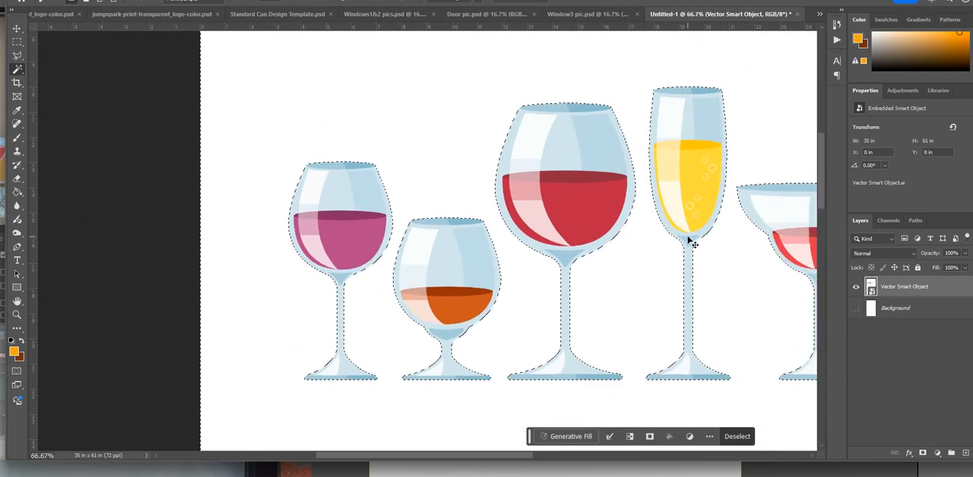
{"action": "left_click_drag", "start_coordinate": [637, 211], "coordinate": [498, 182]}
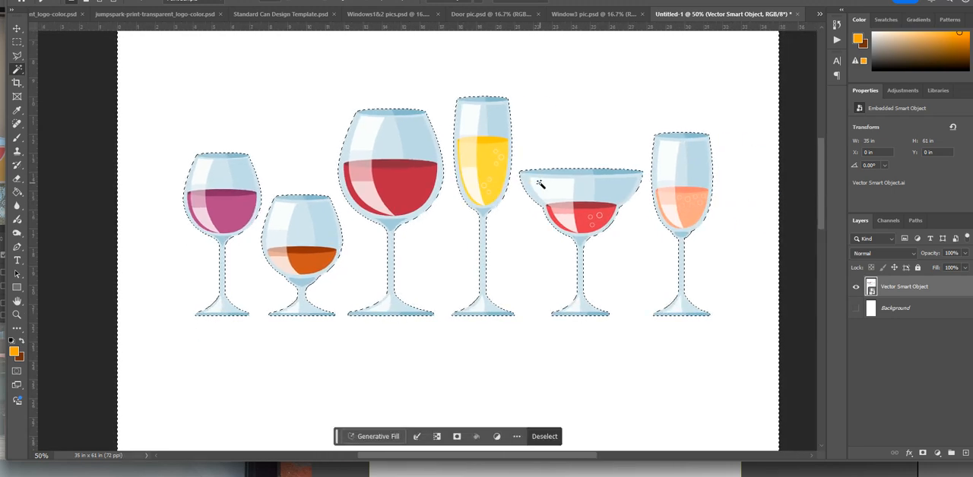
Step: Rasterize the Vector Smart Object layer so that the selected white area can be deleted
{"action": "key", "text": "Delete"}
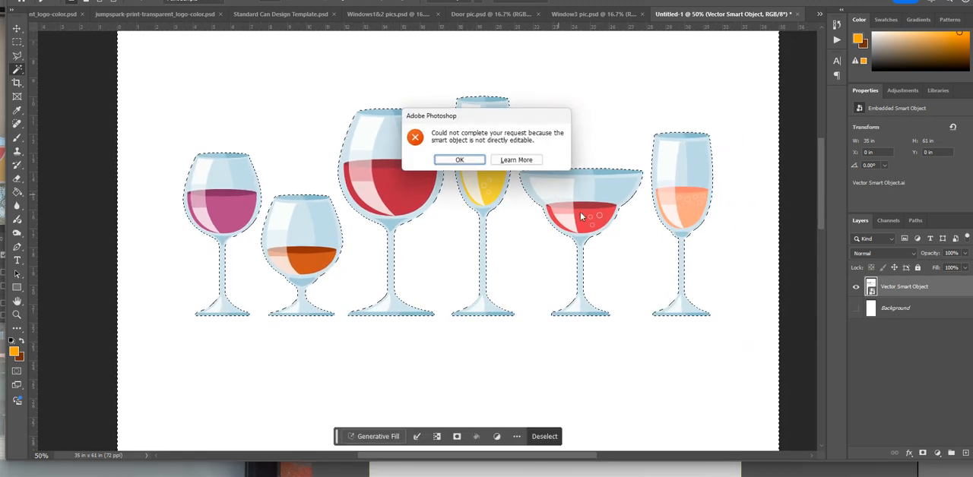
{"action": "left_click", "coordinate": [459, 160]}
{"action": "right_click", "coordinate": [926, 288]}
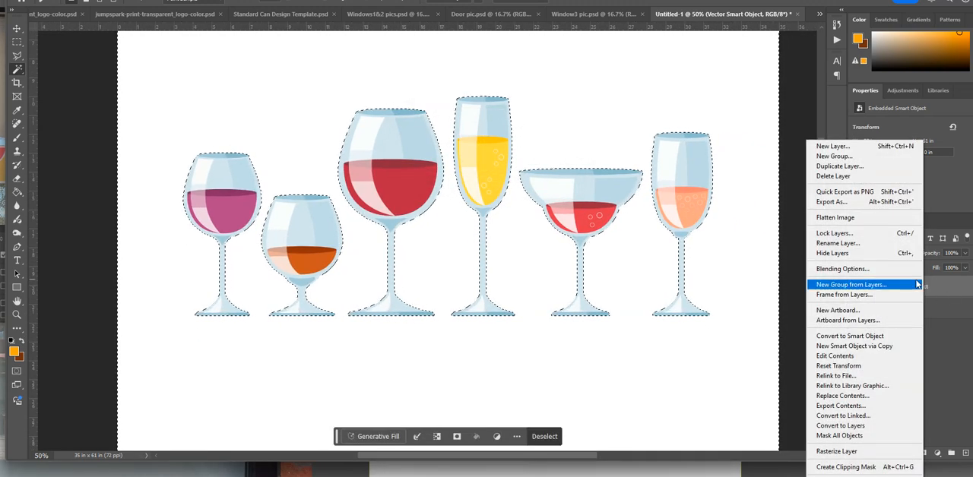
{"action": "left_click", "coordinate": [887, 454]}
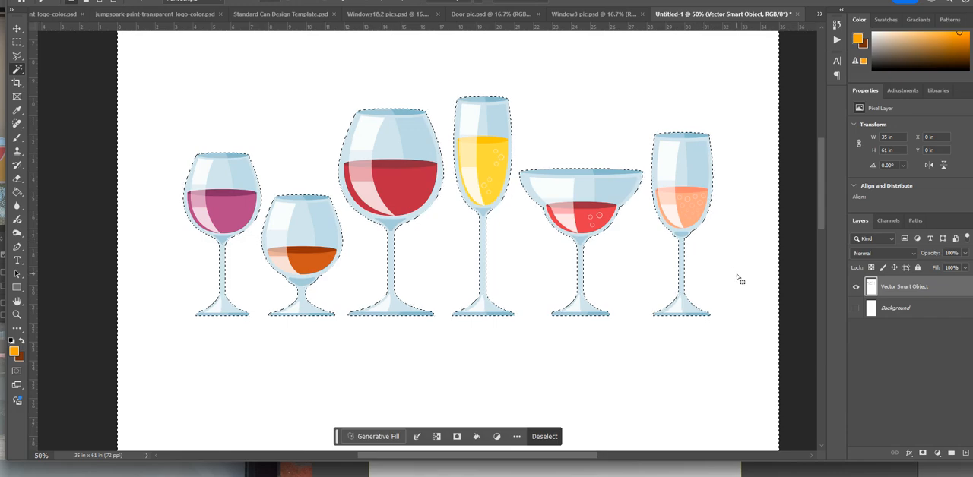
Step: Delete the selected white area around the glasses and clear the selection
{"action": "key", "text": "Delete"}
{"action": "key", "text": "v"}
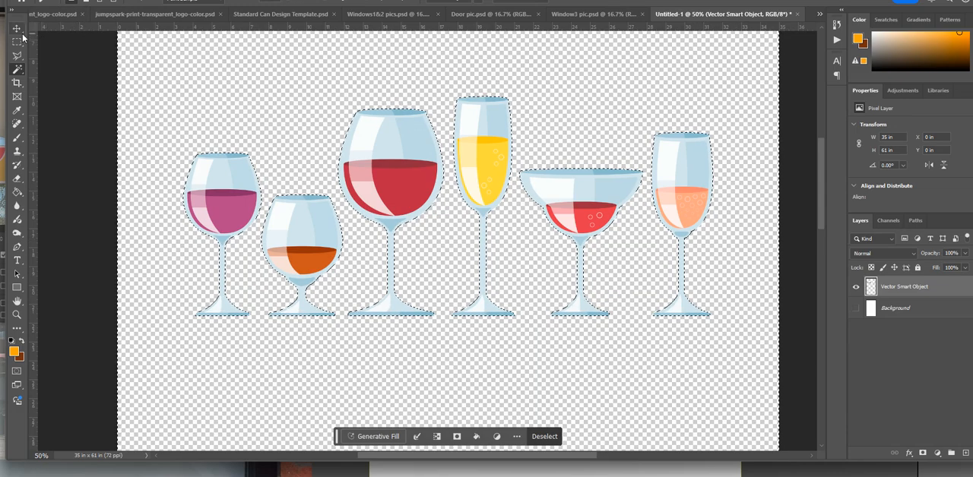
{"action": "key", "text": "ctrl+d"}
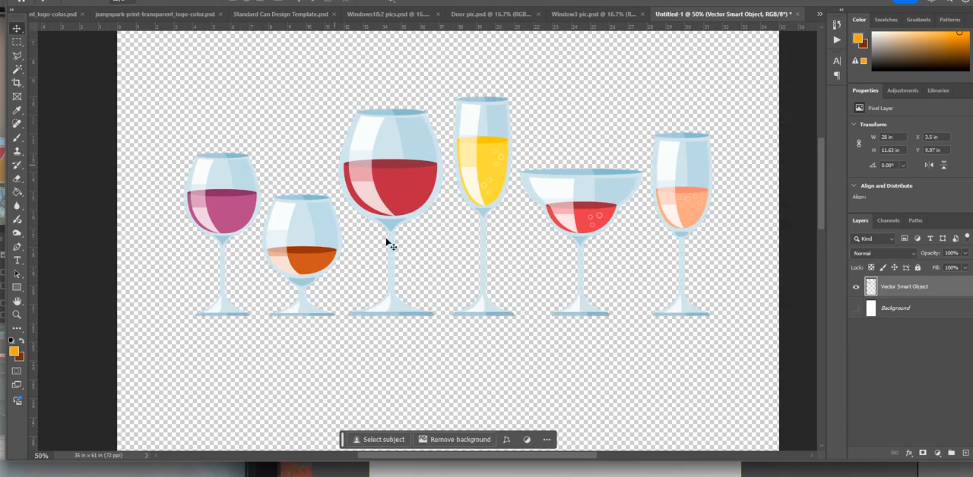
Step: Apply a black Color Overlay to the wine glass layer to turn the glasses into solid silhouettes
{"action": "right_click", "coordinate": [897, 291]}
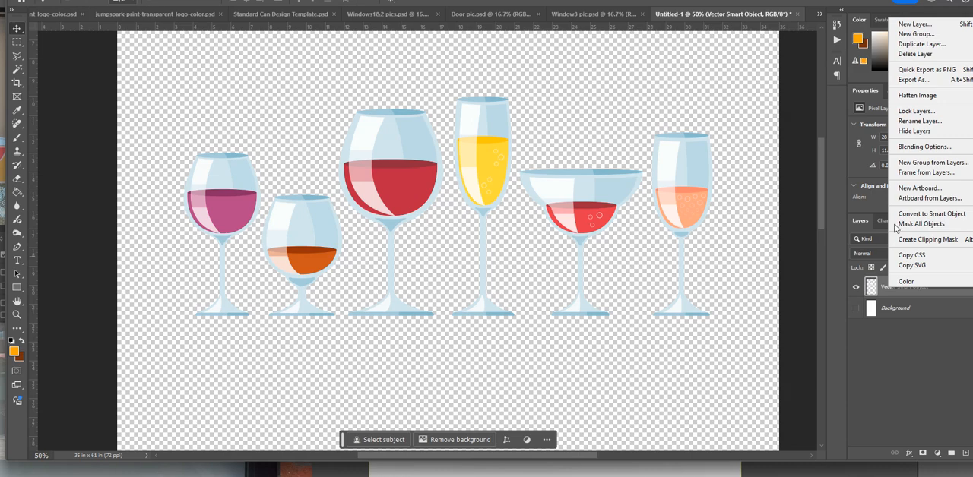
{"action": "left_click", "coordinate": [935, 148]}
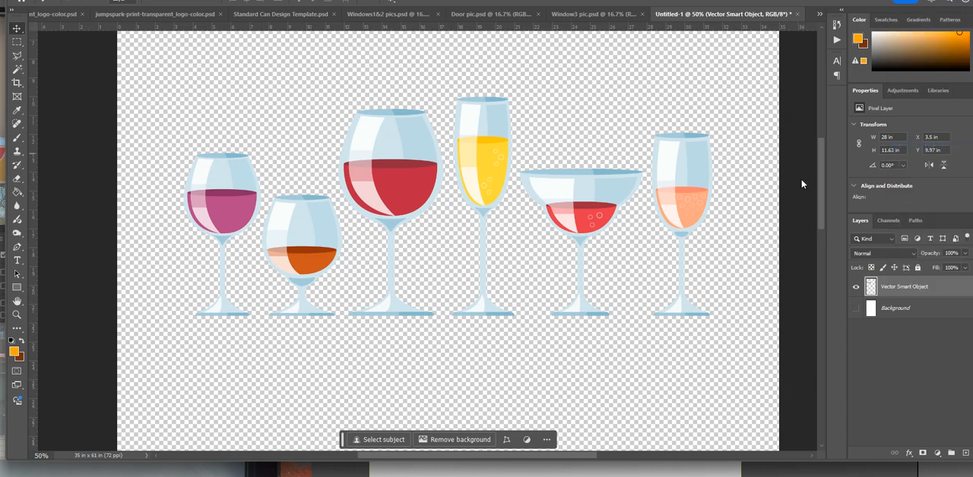
{"action": "left_click", "coordinate": [444, 233]}
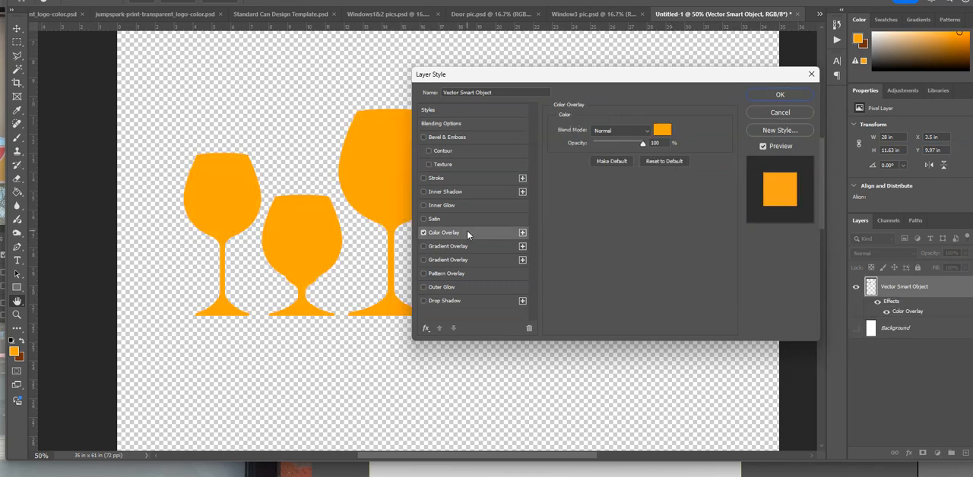
{"action": "left_click", "coordinate": [667, 131]}
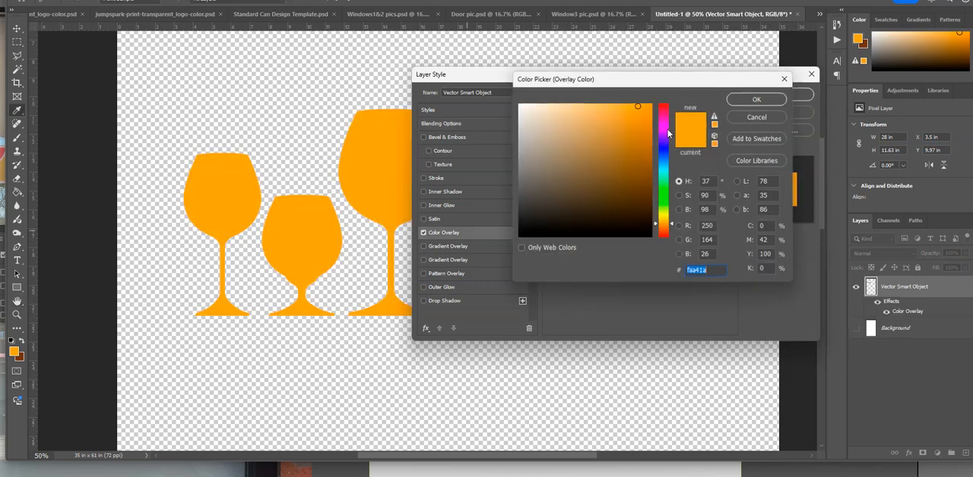
{"action": "left_click_drag", "start_coordinate": [646, 152], "coordinate": [658, 261]}
{"action": "key", "text": "Return"}
{"action": "key", "text": "Return"}
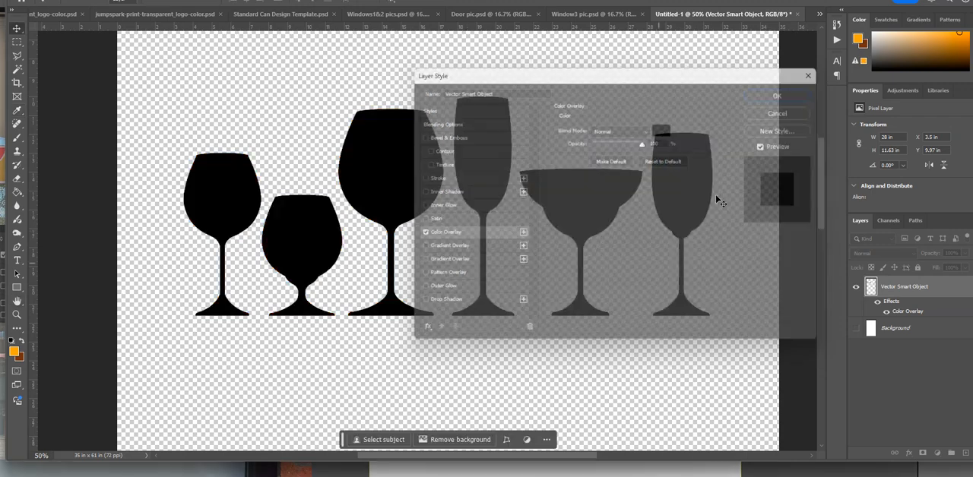
Step: Save the silhouette document to the computer as glasses.psd with Maximize Compatibility enabled
{"action": "key", "text": "ctrl+minus"}
{"action": "key", "text": "ctrl+minus"}
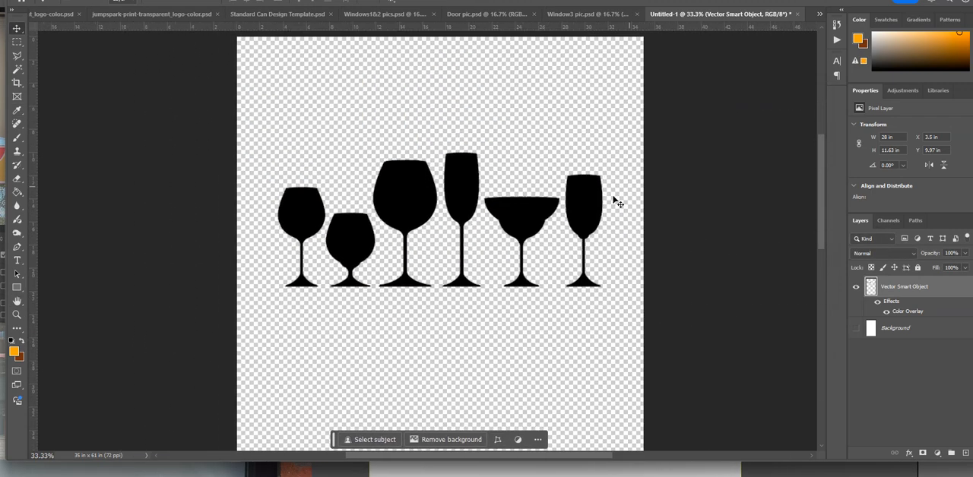
{"action": "left_click", "coordinate": [30, 1]}
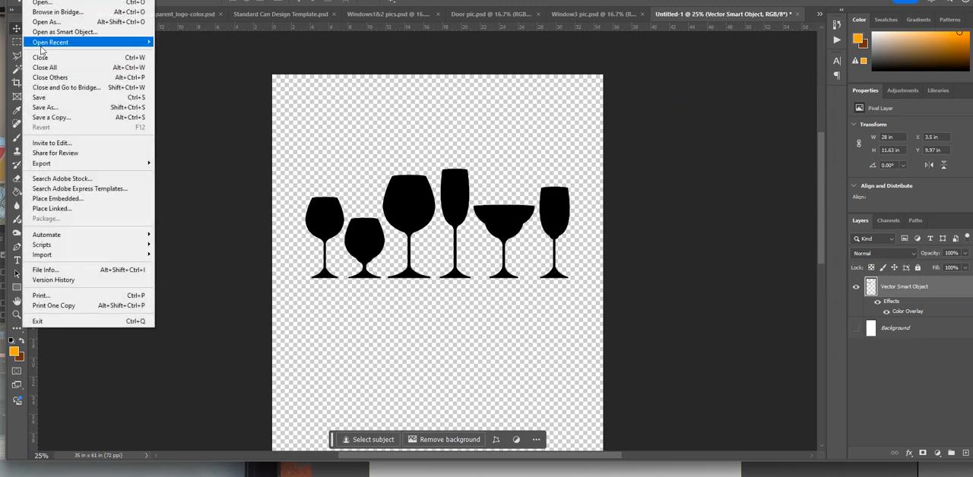
{"action": "left_click", "coordinate": [65, 111]}
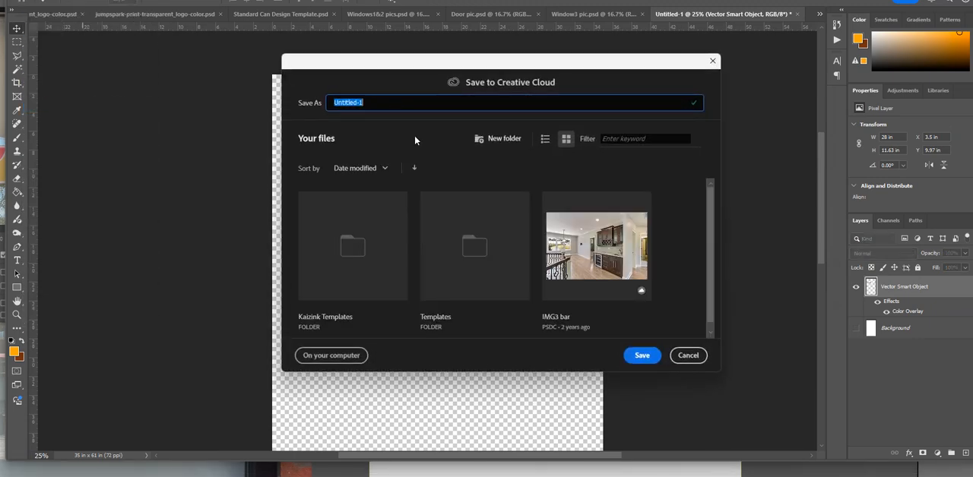
{"action": "left_click", "coordinate": [355, 354]}
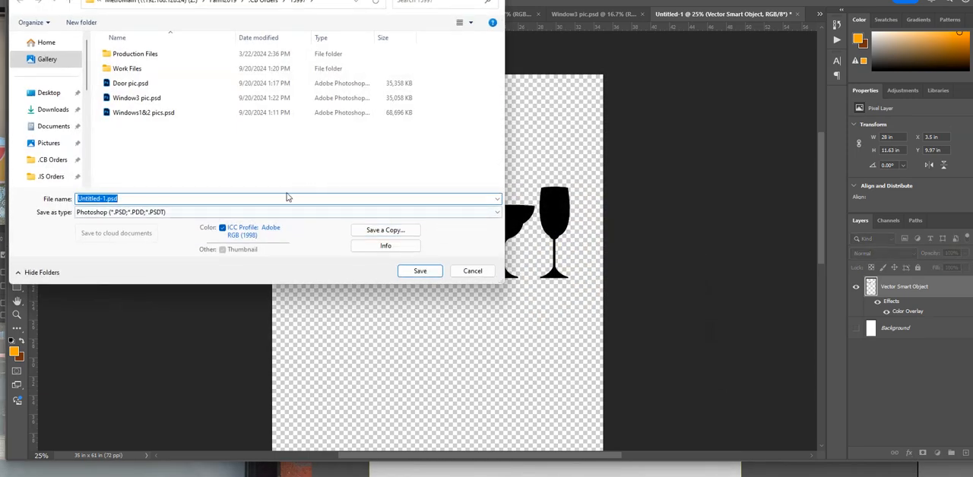
{"action": "type", "text": "glass"}
{"action": "key", "text": "Return"}
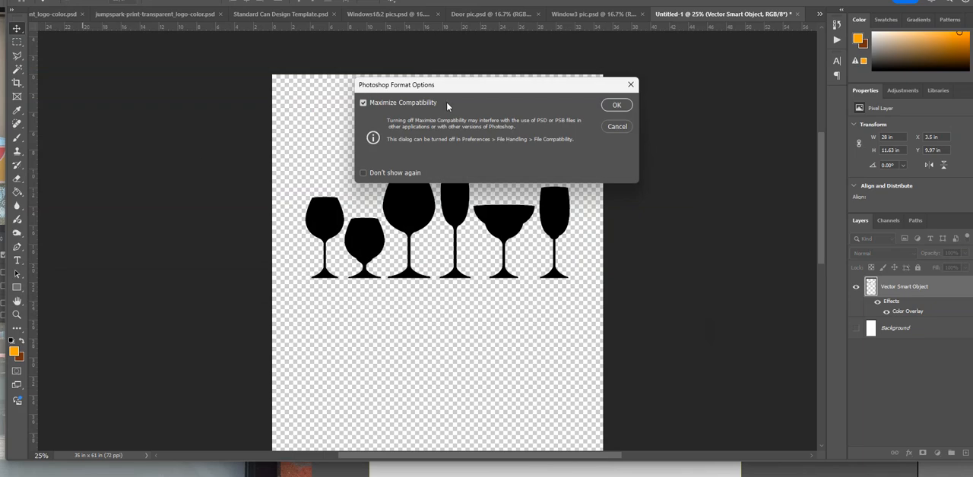
{"action": "left_click", "coordinate": [617, 105]}
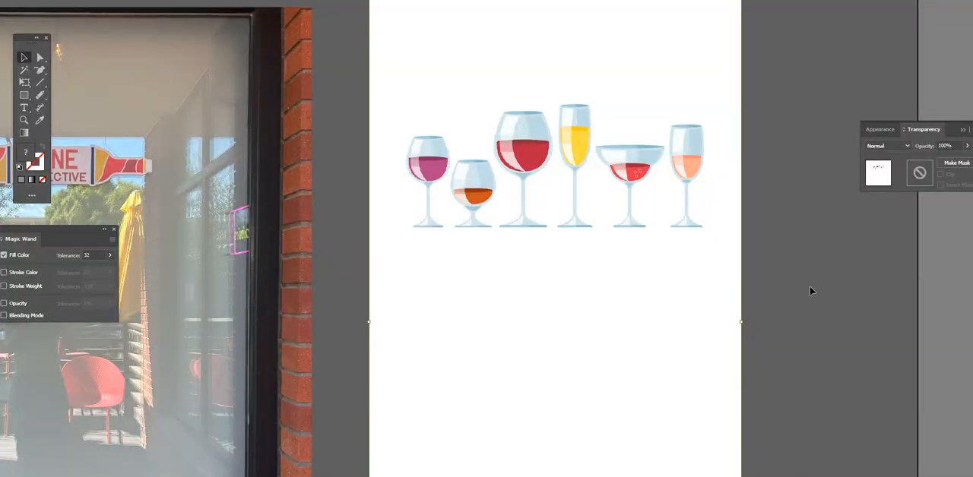
Step: Switch to Illustrator and bring glasses.psd from the order folder onto the artboard with the coloured glasses beside the window photo
{"action": "left_click", "coordinate": [809, 286]}
{"action": "key", "text": "ctrl+minus"}
{"action": "key", "text": "ctrl+minus"}
{"action": "left_click_drag", "start_coordinate": [719, 261], "coordinate": [561, 218]}
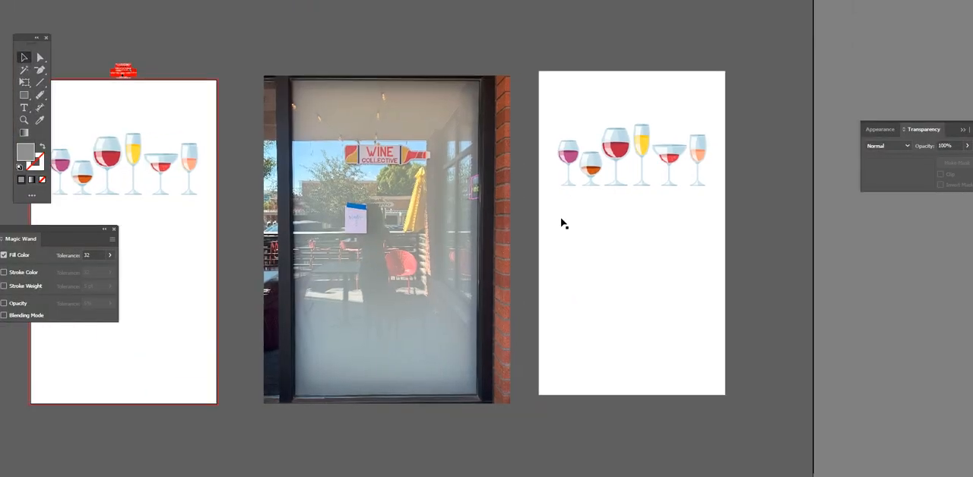
{"action": "key", "text": "alt+Tab"}
{"action": "left_click", "coordinate": [699, 143]}
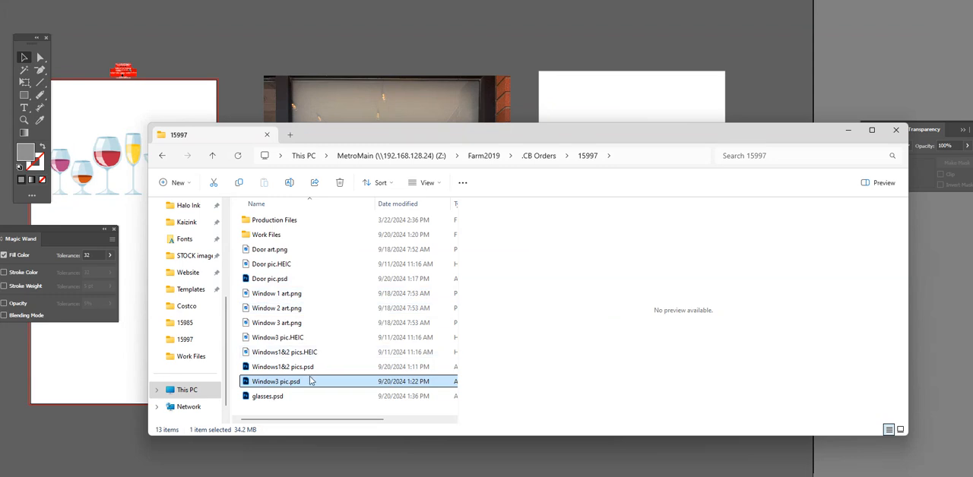
{"action": "left_click", "coordinate": [278, 397]}
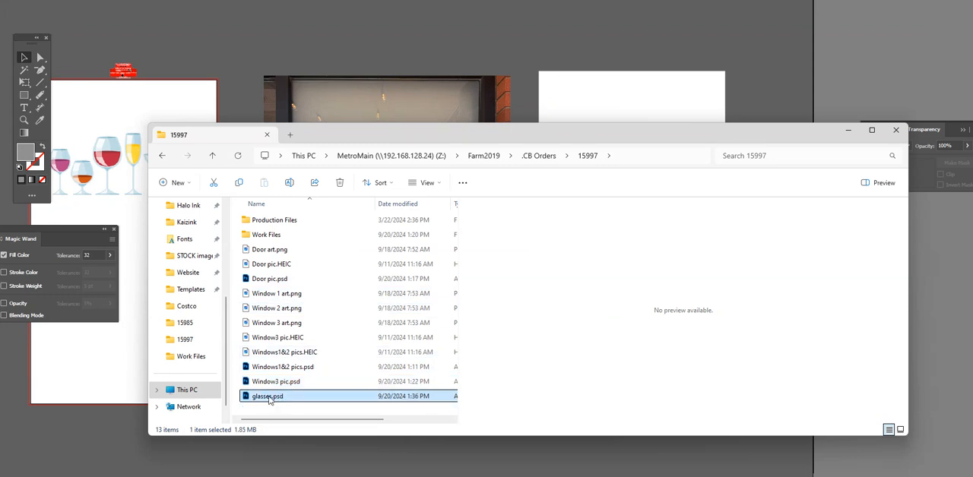
{"action": "left_click_drag", "start_coordinate": [556, 78], "coordinate": [582, 71]}
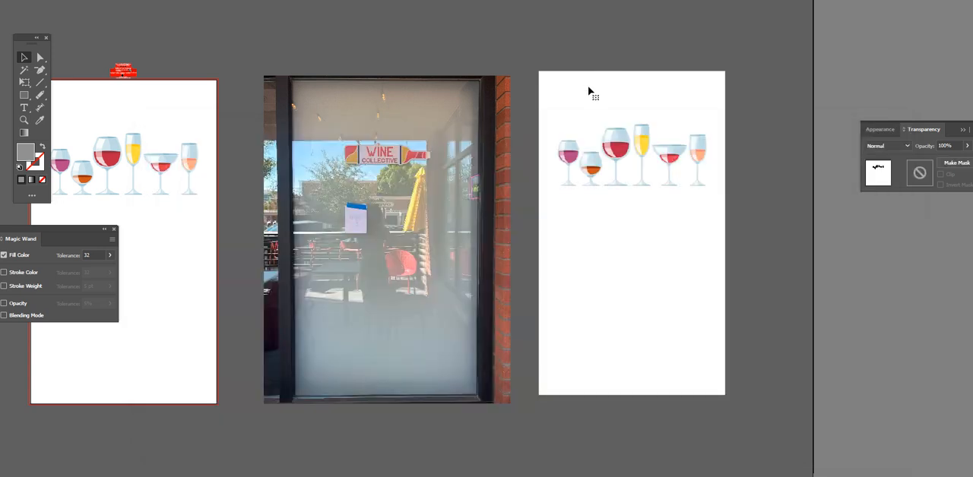
Step: Position the placed silhouette image so that it exactly covers the coloured wine glasses, and deselect it
{"action": "left_click_drag", "start_coordinate": [623, 47], "coordinate": [677, 214]}
{"action": "left_click", "coordinate": [760, 227]}
{"action": "left_click", "coordinate": [546, 203]}
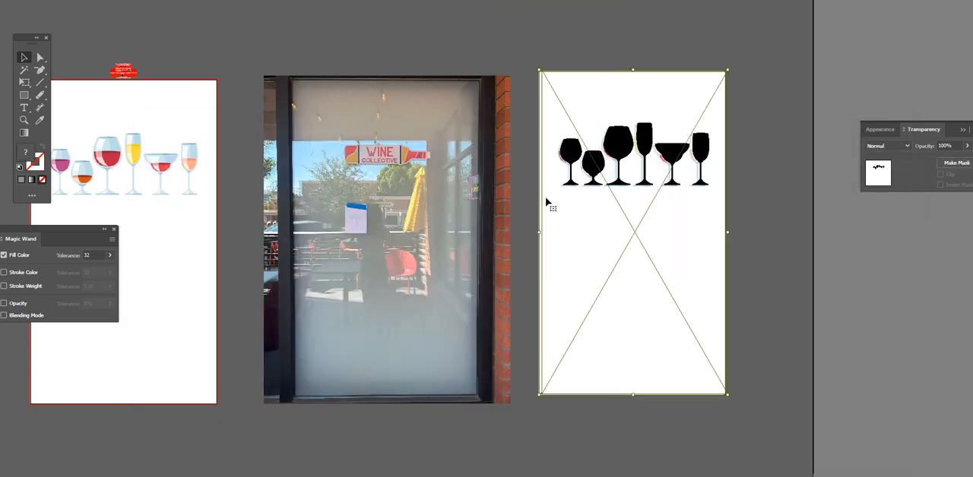
{"action": "key", "text": "Left"}
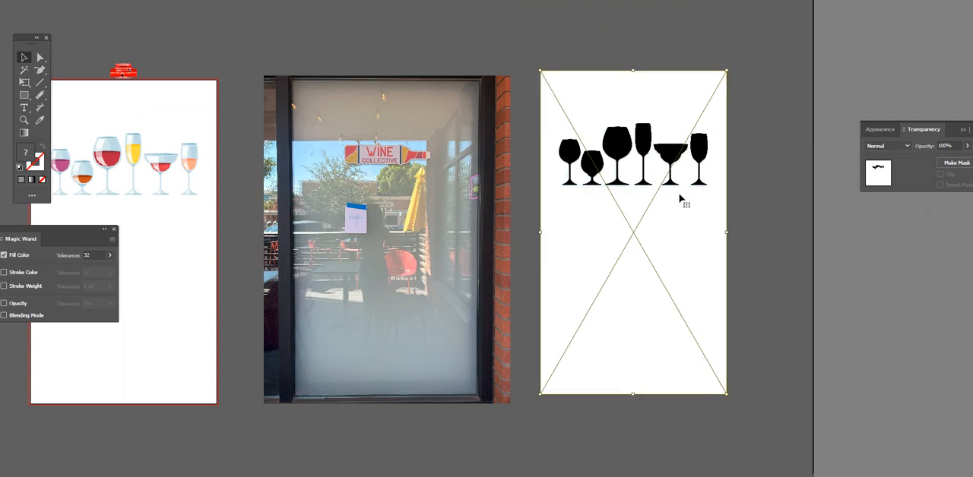
{"action": "left_click", "coordinate": [761, 174]}
Step: Make an Image Trace of the placed black glass silhouettes
{"action": "left_click_drag", "start_coordinate": [786, 175], "coordinate": [697, 242]}
{"action": "key", "text": "ctrl+plus"}
{"action": "key", "text": "ctrl+plus"}
{"action": "key", "text": "ctrl+plus"}
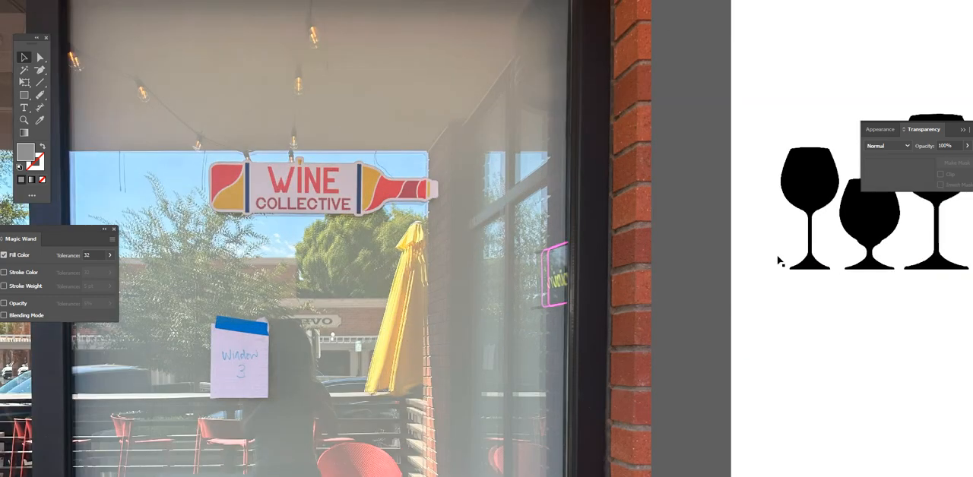
{"action": "left_click_drag", "start_coordinate": [778, 259], "coordinate": [322, 237]}
{"action": "left_click", "coordinate": [581, 114]}
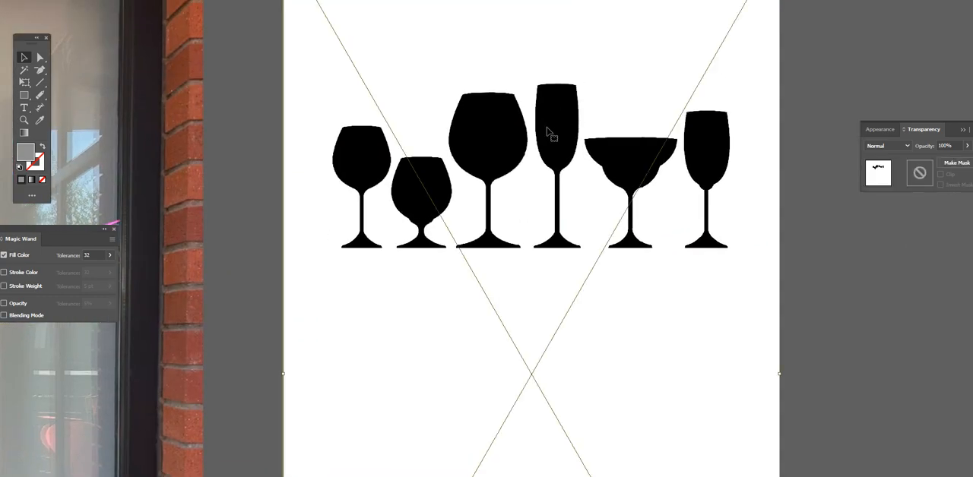
{"action": "left_click", "coordinate": [247, 102]}
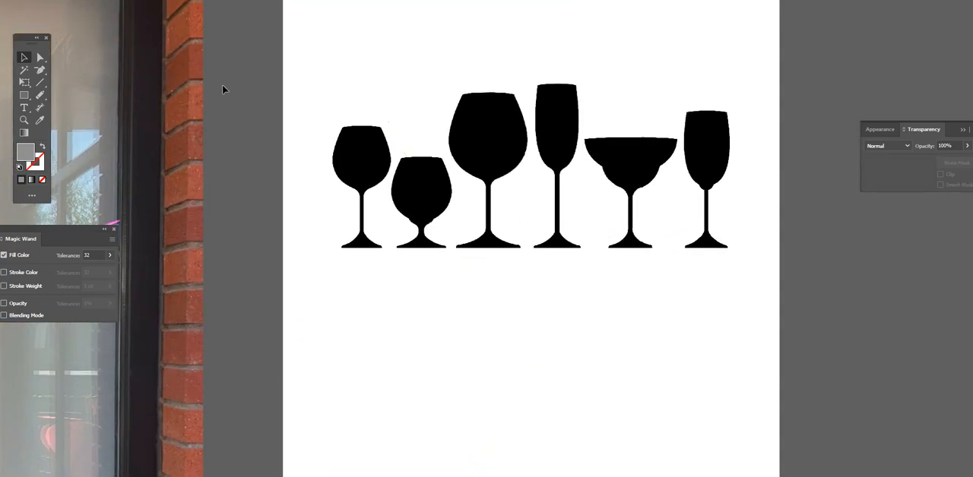
{"action": "left_click", "coordinate": [343, 76]}
{"action": "left_click", "coordinate": [91, 1]}
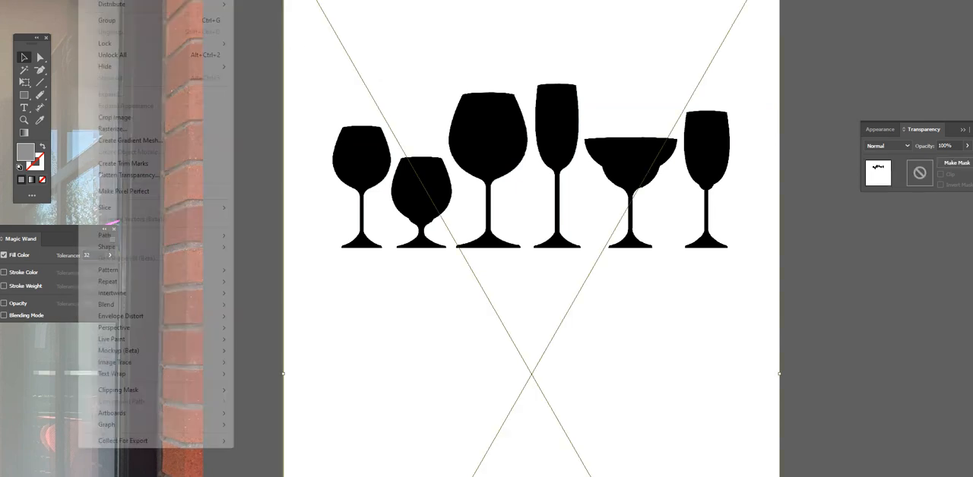
{"action": "mouse_move", "coordinate": [169, 364]}
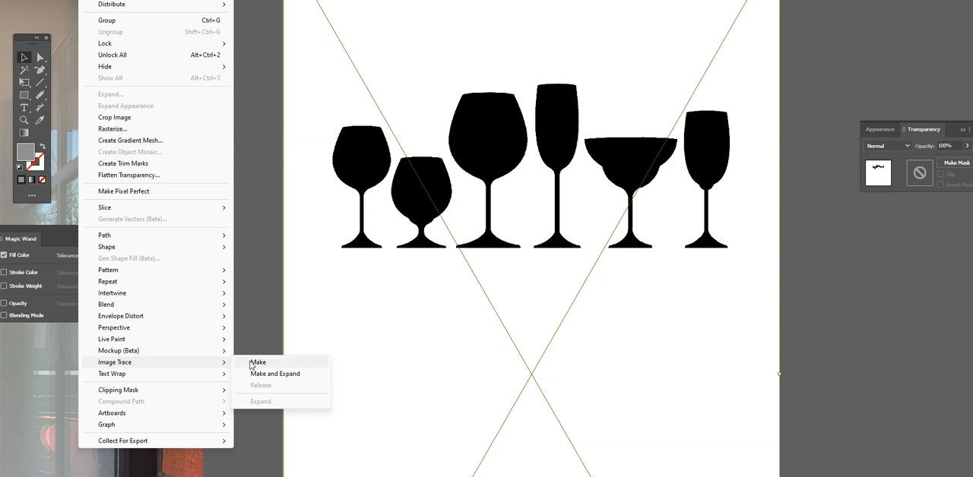
{"action": "left_click", "coordinate": [255, 364]}
{"action": "left_click", "coordinate": [562, 240]}
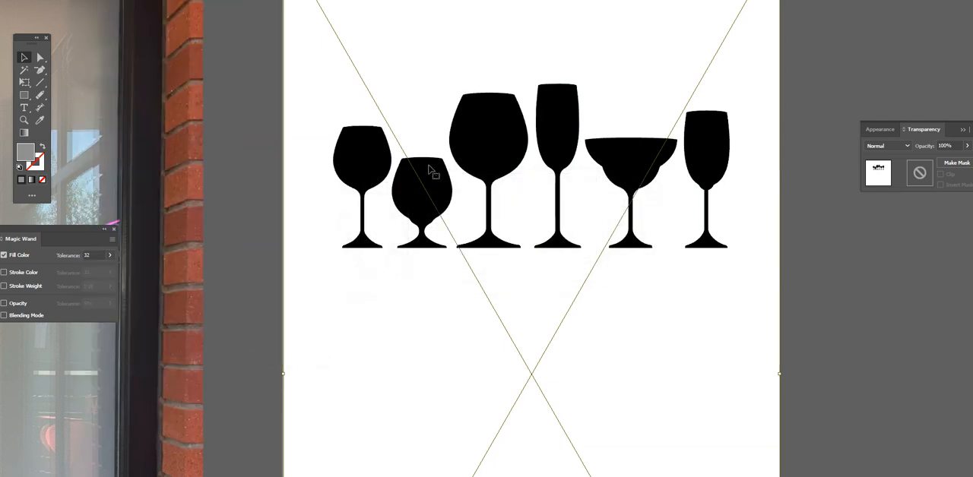
Step: Expand the default black-and-white tracing and delete the white background shape around the glasses
{"action": "scroll", "coordinate": [412, 172], "scroll_direction": "up", "scroll_amount": 1}
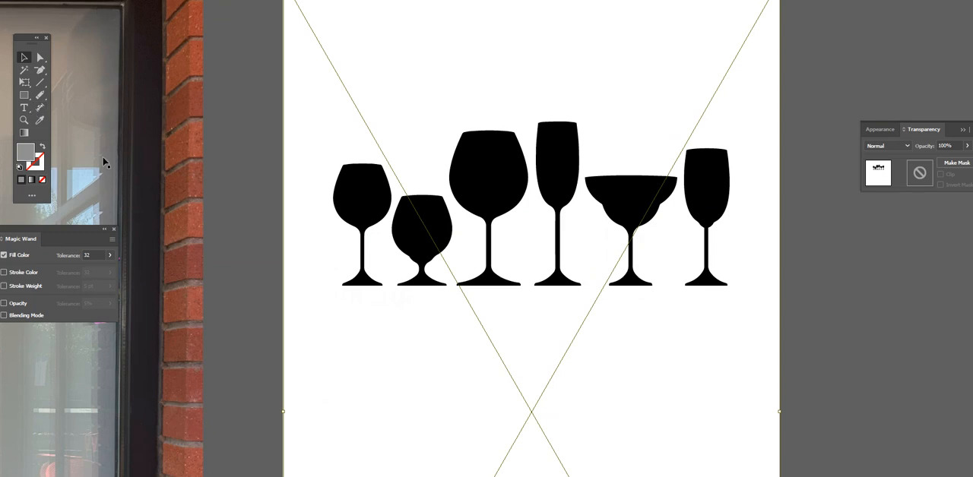
{"action": "left_click", "coordinate": [92, 0]}
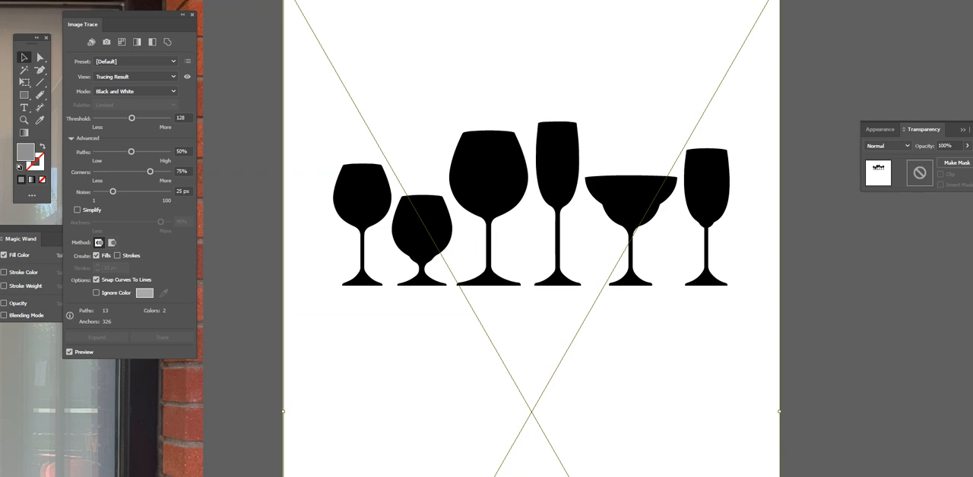
{"action": "left_click", "coordinate": [40, 57]}
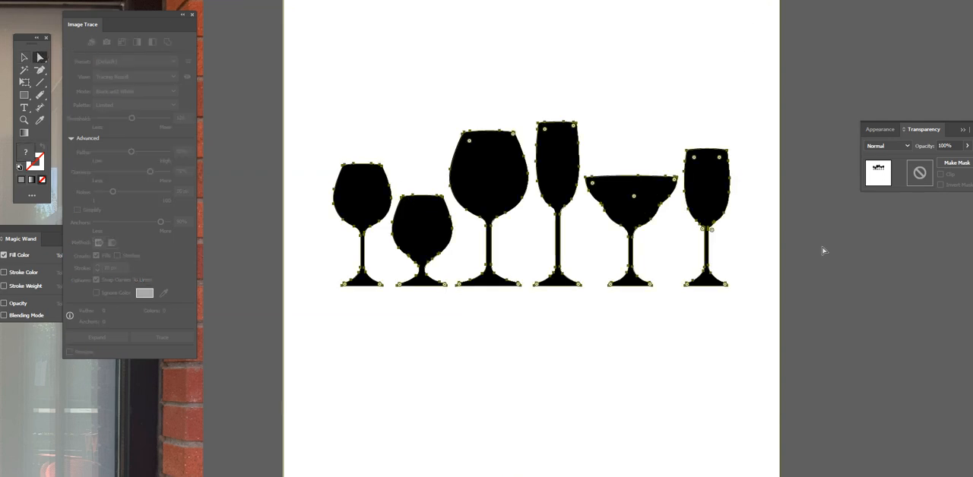
{"action": "left_click", "coordinate": [630, 54]}
{"action": "key", "text": "ctrl+plus"}
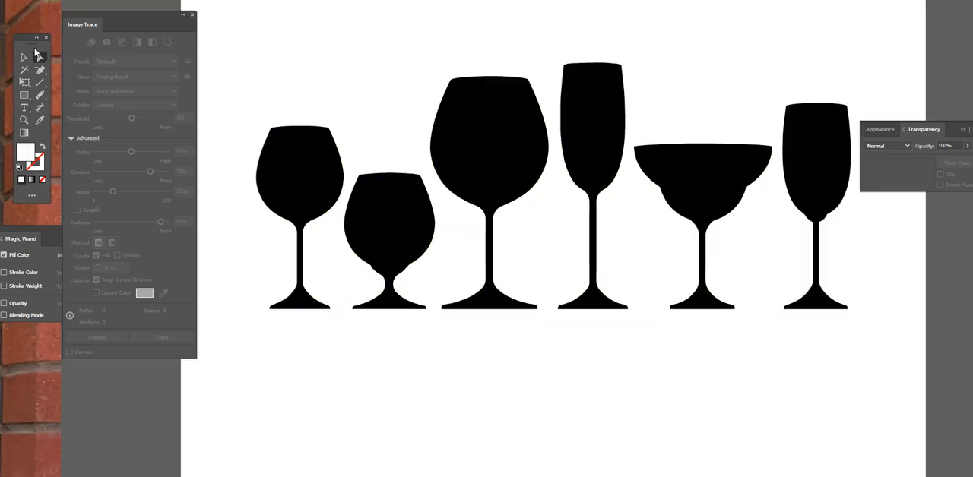
Step: Lower the opacity of the traced black glasses to 56% so the coloured artwork shows through
{"action": "key", "text": "v"}
{"action": "left_click", "coordinate": [482, 135]}
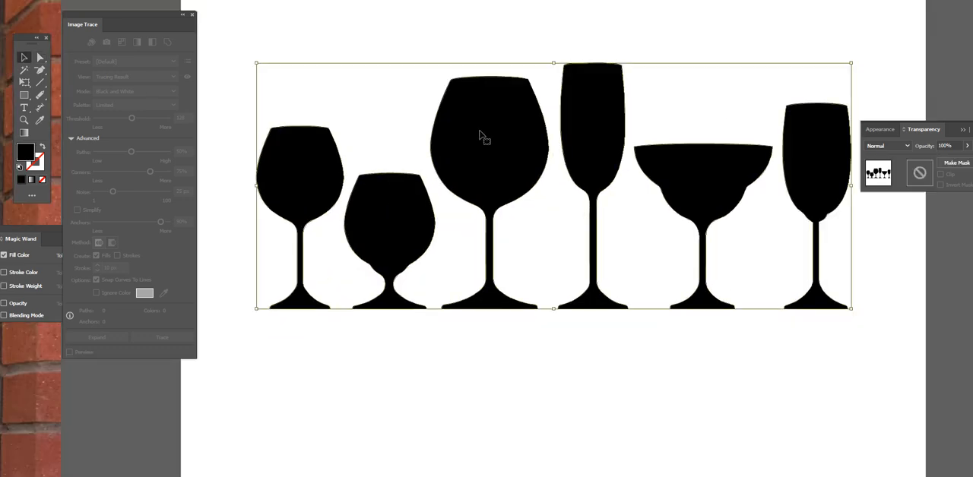
{"action": "left_click", "coordinate": [967, 146]}
{"action": "left_click_drag", "start_coordinate": [966, 158], "coordinate": [949, 162]}
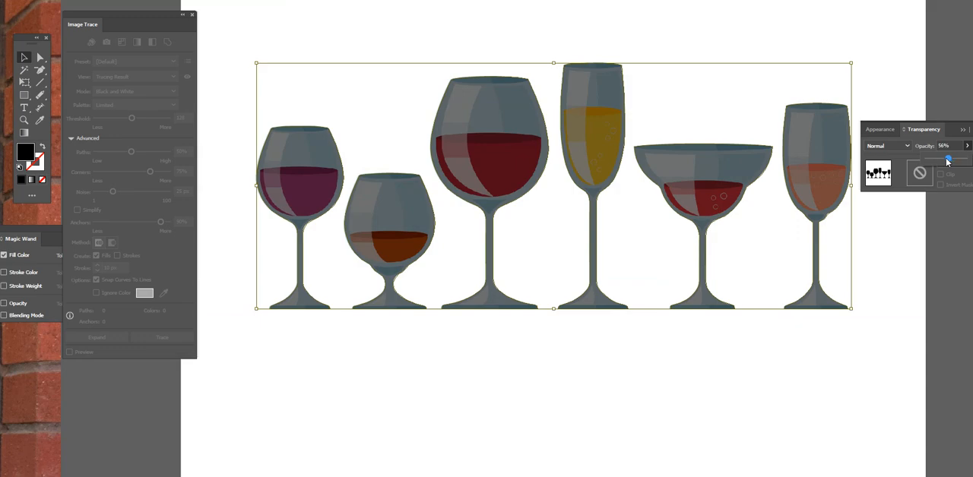
Step: Inspect the traced outlines against the edges of the coloured glasses up close, then view the whole row
{"action": "left_click", "coordinate": [571, 347]}
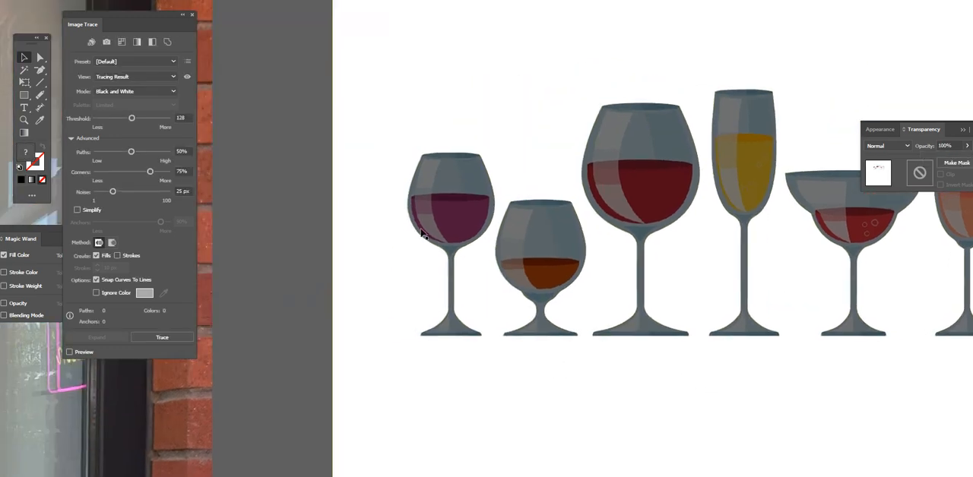
{"action": "left_click", "coordinate": [436, 215]}
{"action": "key", "text": "ctrl+equal"}
{"action": "key", "text": "ctrl+equal"}
{"action": "key", "text": "ctrl+equal"}
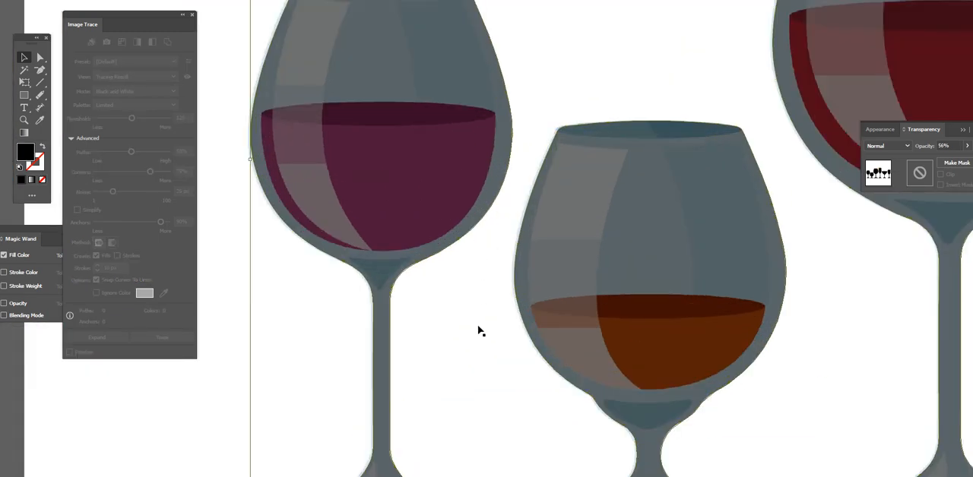
{"action": "key", "text": "ctrl+minus"}
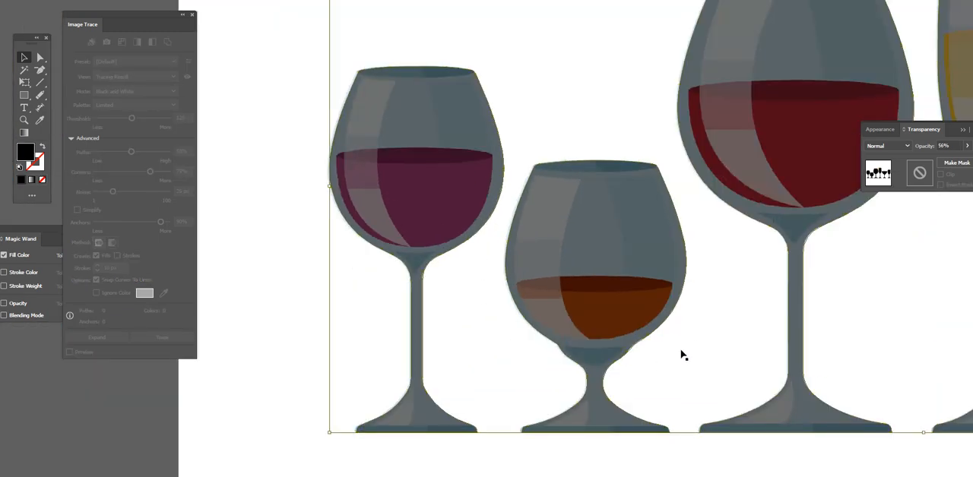
{"action": "left_click_drag", "start_coordinate": [683, 355], "coordinate": [641, 347]}
{"action": "left_click_drag", "start_coordinate": [710, 269], "coordinate": [664, 364]}
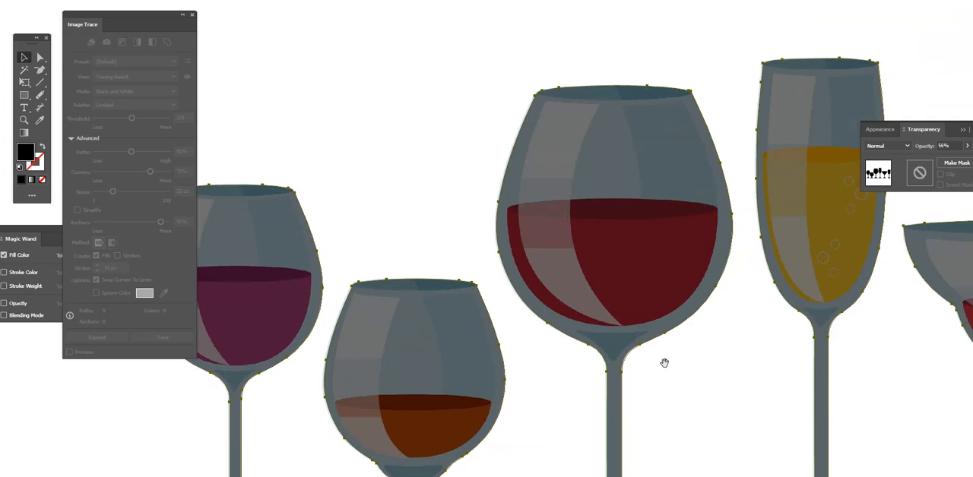
{"action": "left_click_drag", "start_coordinate": [782, 348], "coordinate": [584, 326]}
{"action": "left_click_drag", "start_coordinate": [758, 339], "coordinate": [606, 294]}
{"action": "left_click_drag", "start_coordinate": [761, 321], "coordinate": [637, 313]}
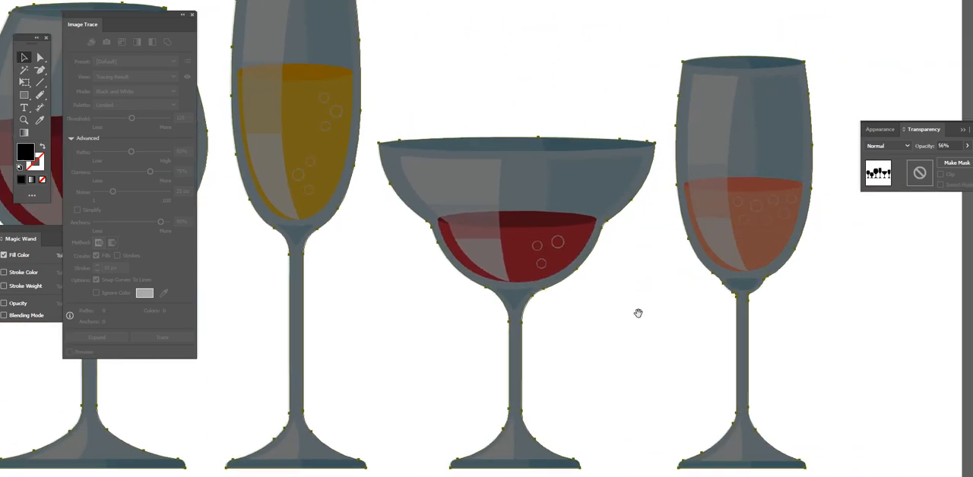
{"action": "key", "text": "ctrl+minus"}
{"action": "key", "text": "ctrl+minus"}
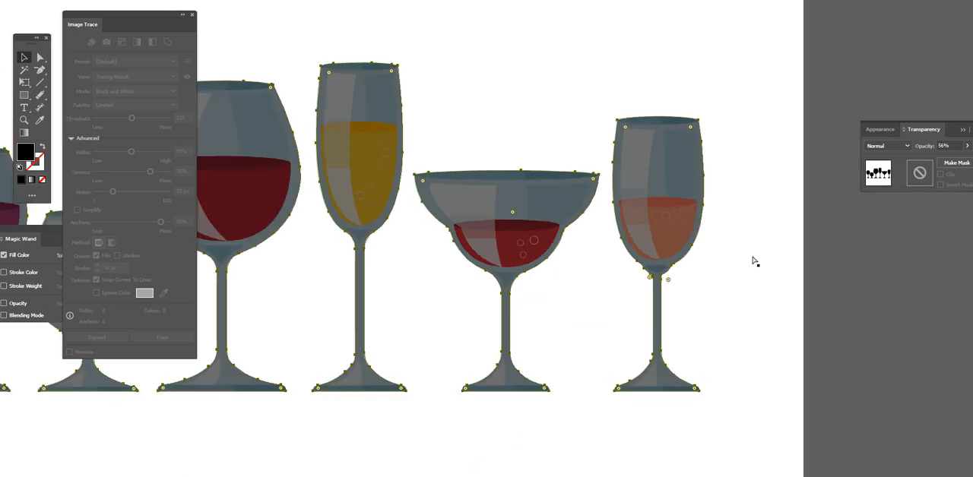
{"action": "left_click", "coordinate": [780, 284]}
{"action": "left_click_drag", "start_coordinate": [710, 336], "coordinate": [846, 318]}
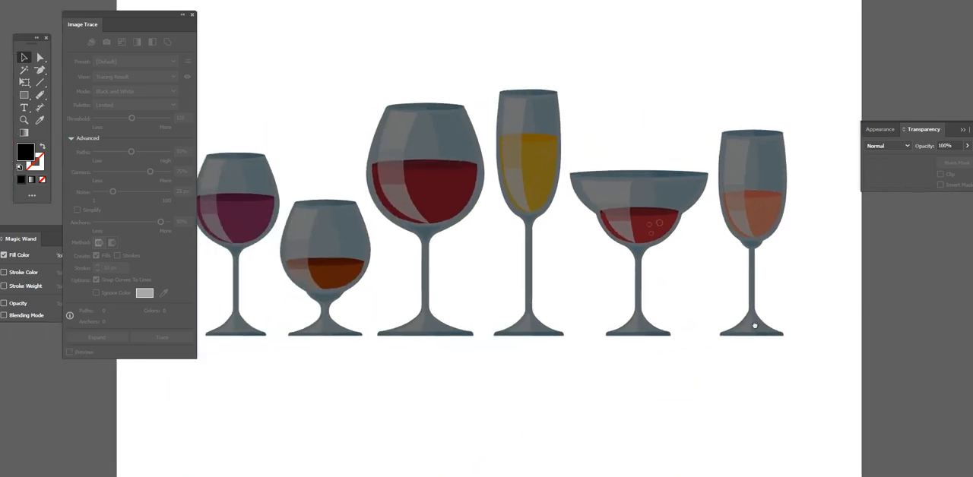
{"action": "left_click_drag", "start_coordinate": [754, 325], "coordinate": [821, 337]}
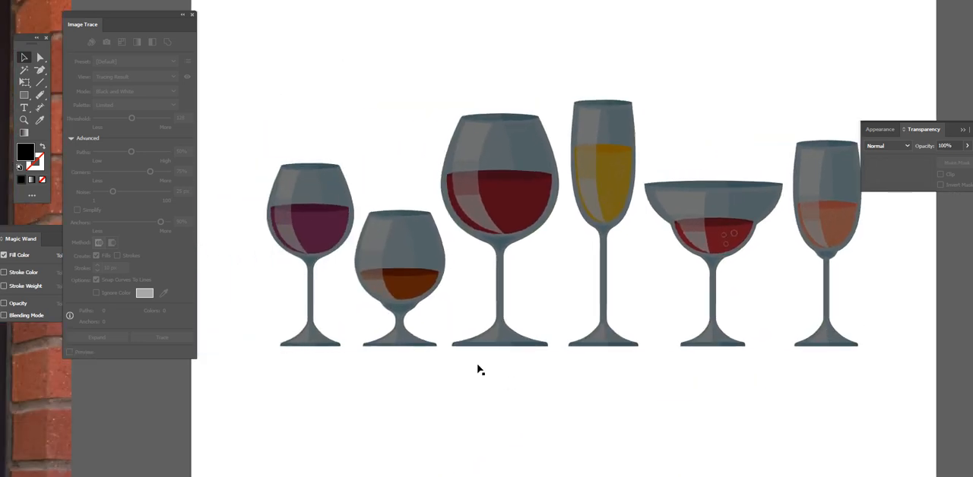